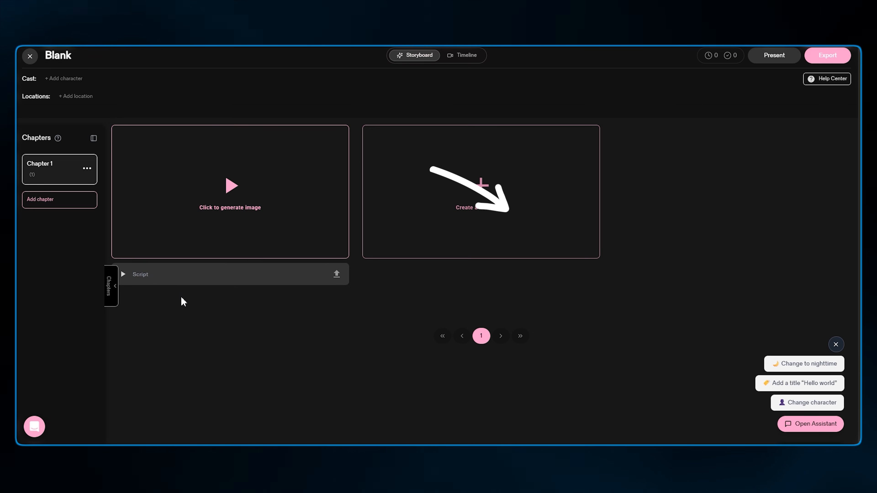
{"action": "left_click", "coordinate": [66, 80]}
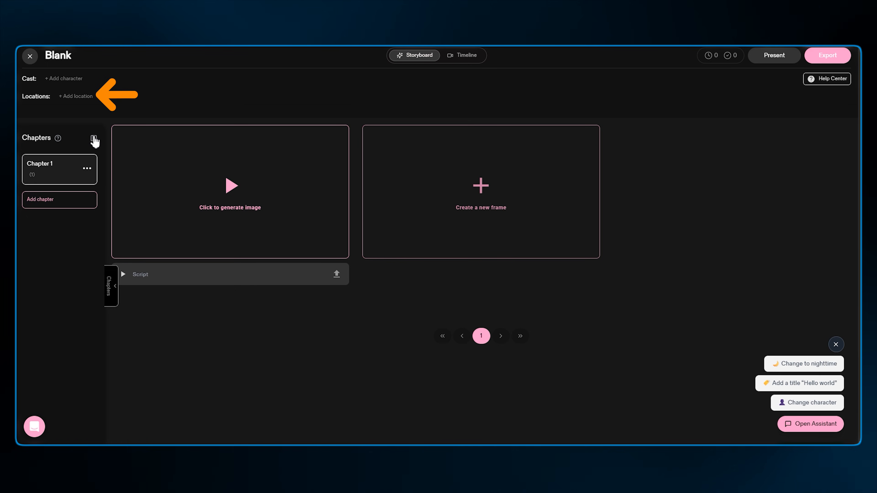
{"action": "left_click", "coordinate": [69, 96]}
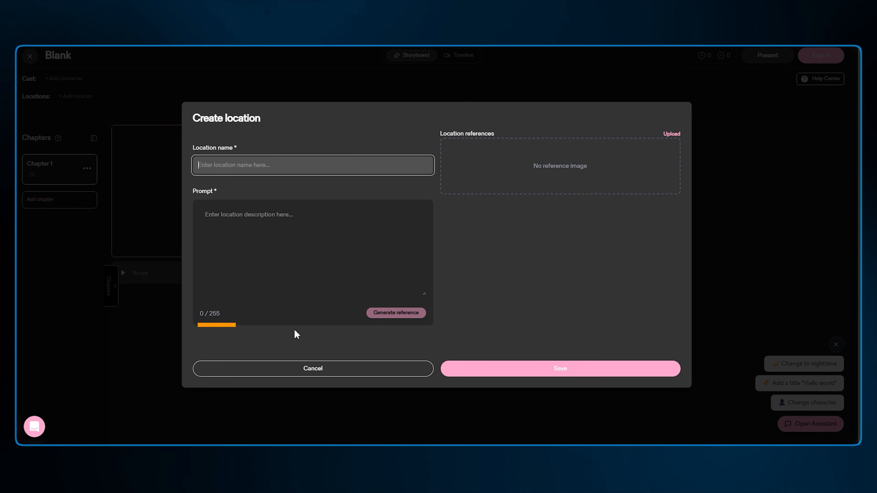
{"action": "left_click", "coordinate": [276, 208]}
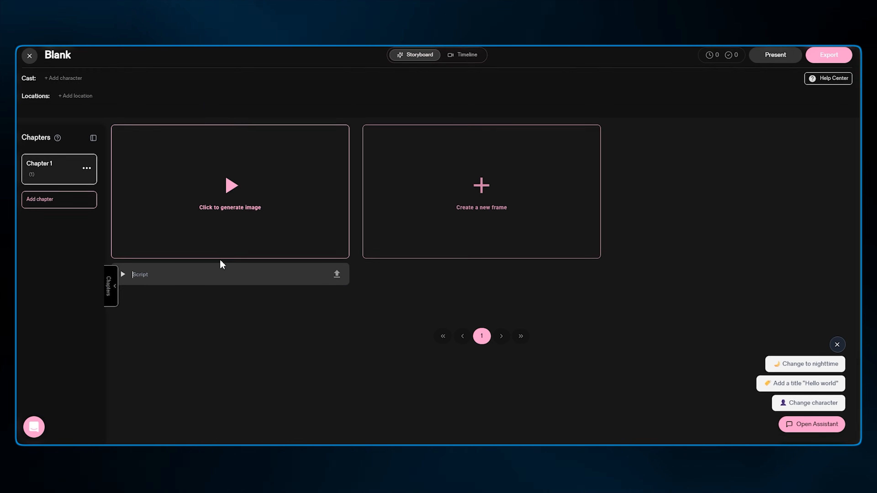
- Script the first frame as a quiet wooden house at dawn with worn leather boots outside a creaky back door, and generate its image
{"action": "left_click", "coordinate": [133, 351]}
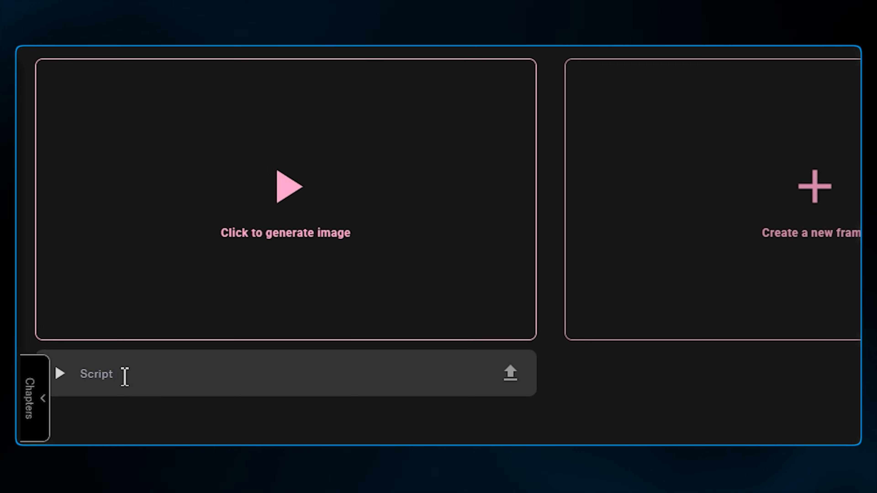
{"action": "type", "text": "A quiet wooden house at dawn. Worn leather boots sit outside a creaky back door, slightly dusty, one lace loose. Soft morning light spills over them."}
{"action": "left_click_drag", "start_coordinate": [432, 386], "coordinate": [78, 372]}
{"action": "left_click", "coordinate": [218, 376]}
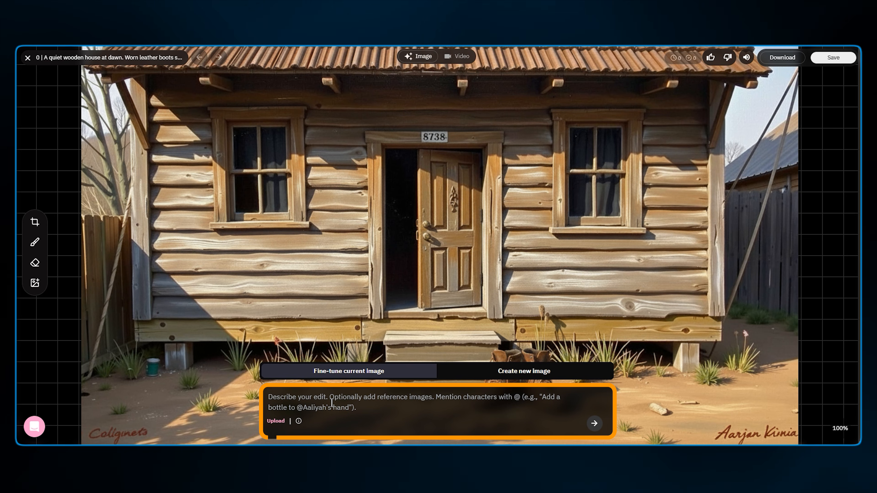
- Fine-tune the house image with the prompt "make the door same size as the door frame. the door should be closed."
{"action": "type", "text": "make the door"}
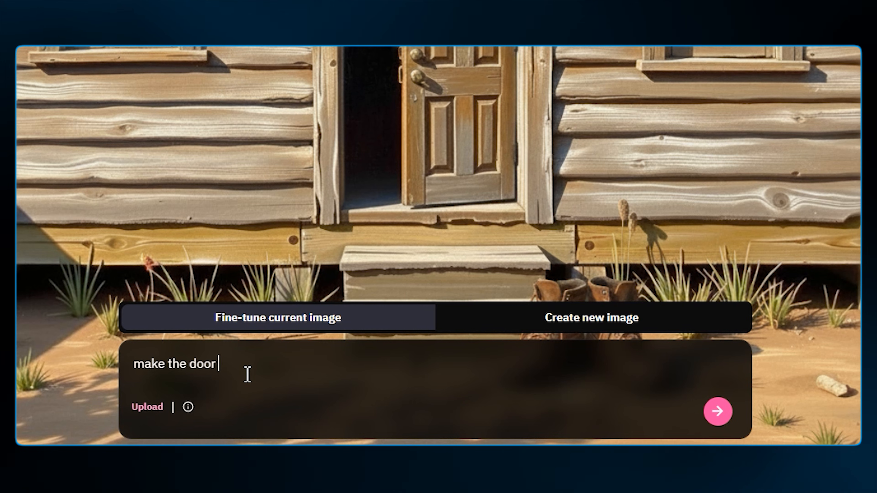
{"action": "type", "text": " same size as the door frame. the door s"}
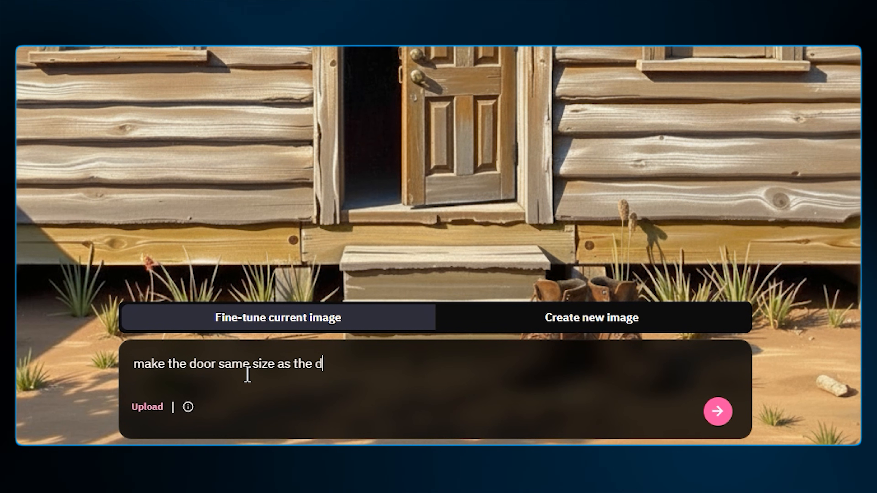
{"action": "type", "text": "hould be closed."}
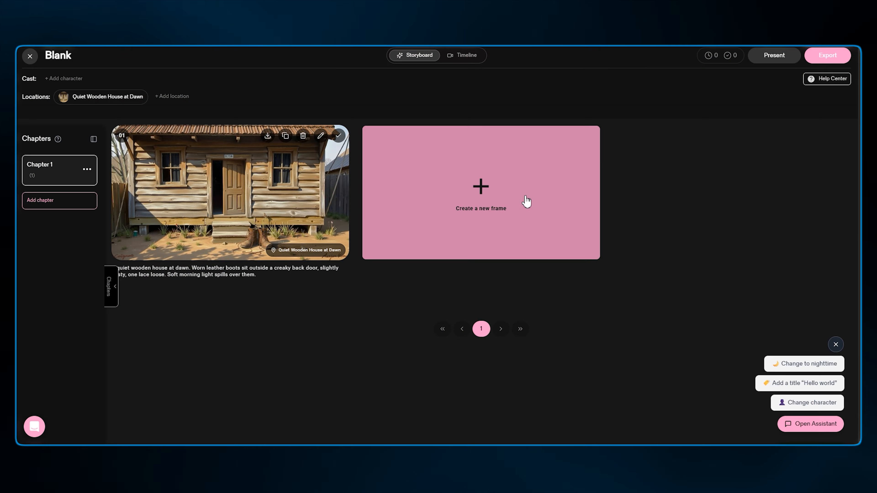
- Add frames scripted "an empty dirt road stretching into the distance" and, inside the house, a simple mug of coffee on a wooden table
{"action": "left_click", "coordinate": [489, 202]}
{"action": "left_click_drag", "start_coordinate": [503, 275], "coordinate": [383, 269]}
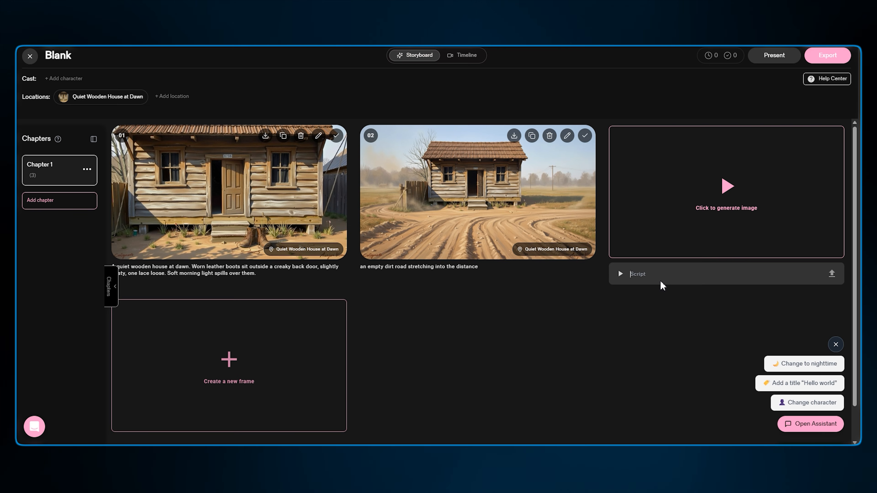
{"action": "left_click", "coordinate": [660, 284]}
{"action": "type", "text": "Inside the house: a simple mug of coffee on a wooden table. Steam fades as sunlight moves across the floorboards, dust particles floating in the light."}
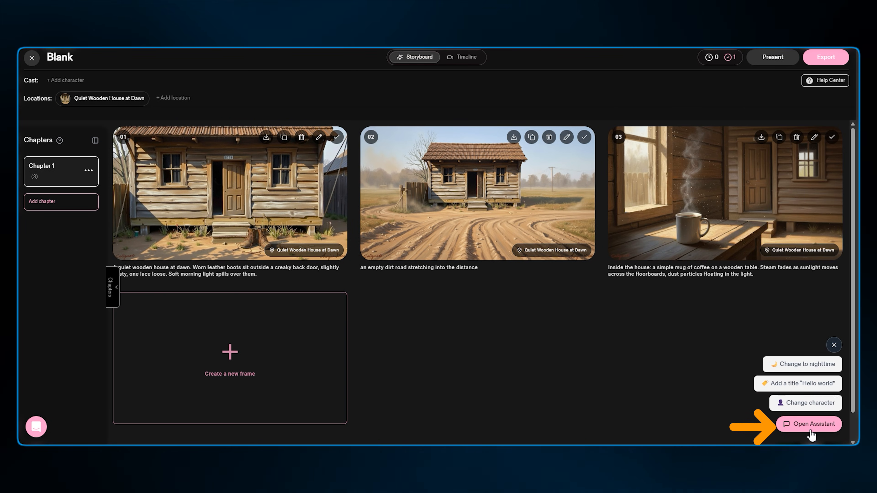
- Open the editor assistant and select the first storyboard frame for editing
{"action": "left_click", "coordinate": [810, 424]}
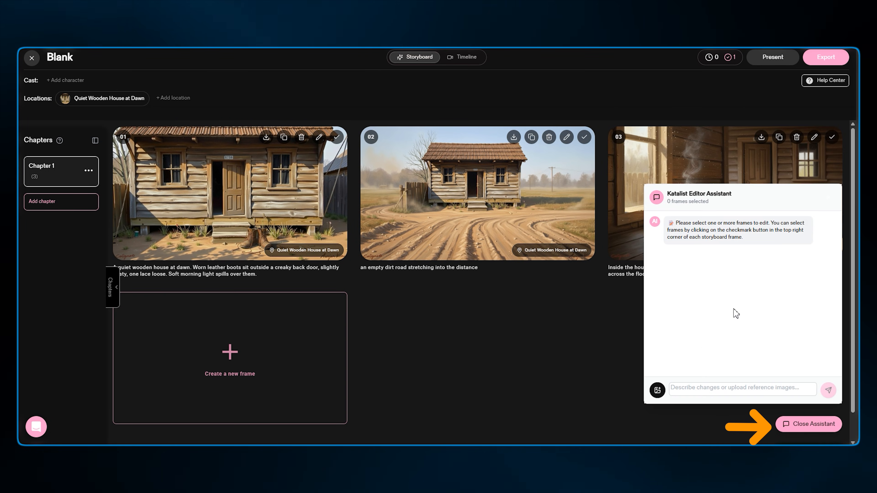
{"action": "left_click", "coordinate": [336, 138]}
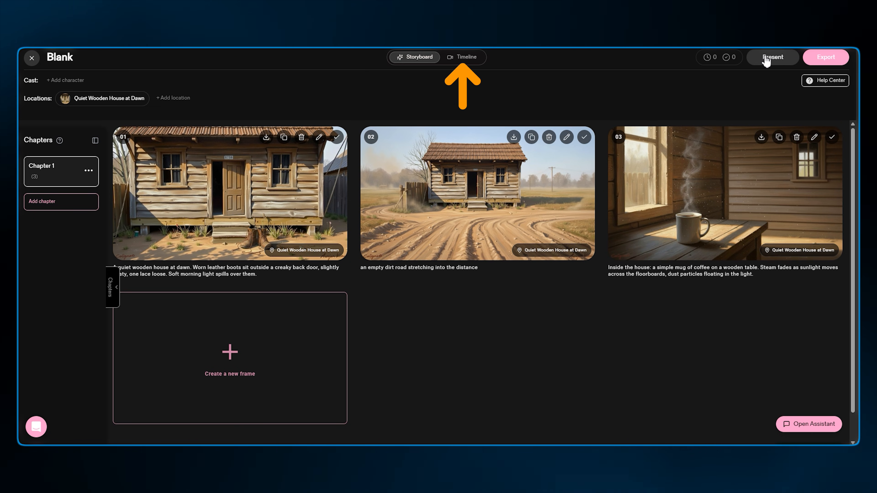
- Switch to the timeline and generate videos from all the storyboard frames with Google Veo 3
{"action": "left_click", "coordinate": [465, 57]}
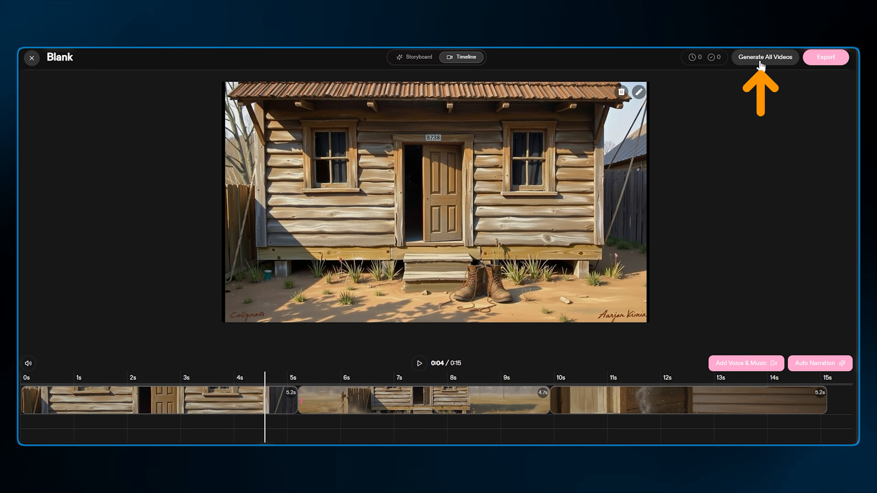
{"action": "left_click", "coordinate": [765, 58]}
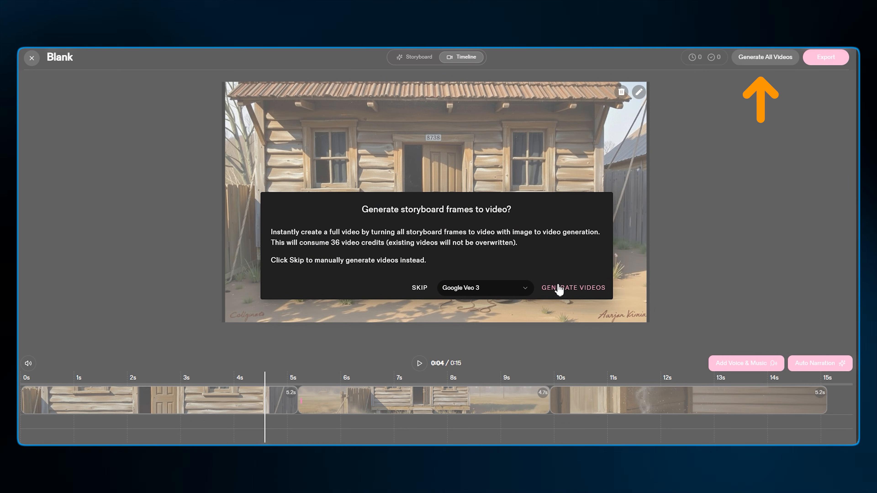
{"action": "left_click", "coordinate": [568, 290]}
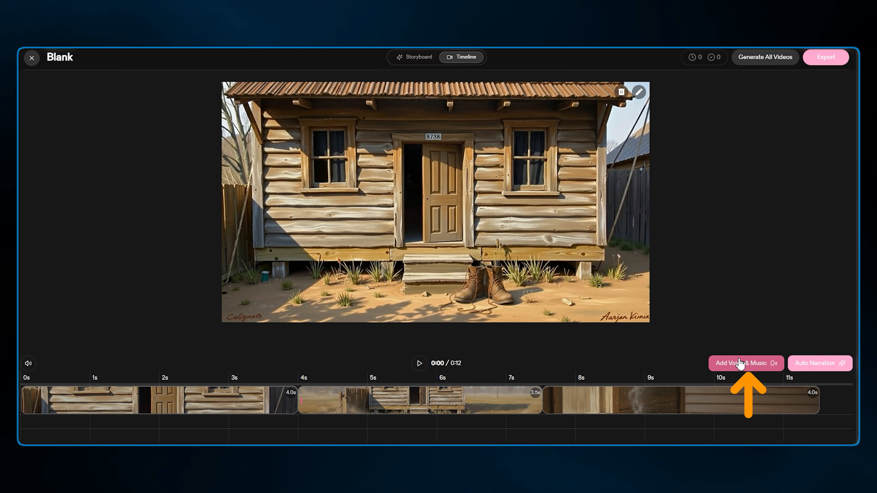
- Upload the audio file "I left my boots by the old back door" to the timeline and play the video
{"action": "left_click", "coordinate": [740, 364]}
{"action": "left_click", "coordinate": [697, 190]}
{"action": "left_click", "coordinate": [736, 296]}
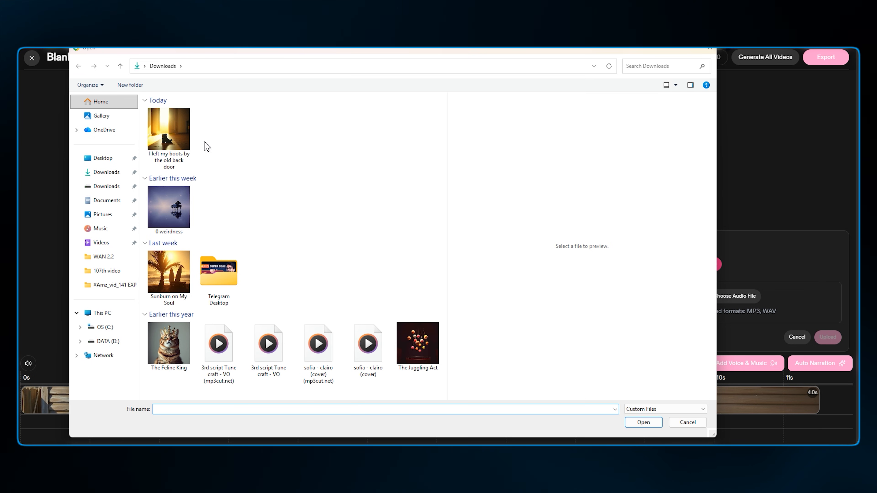
{"action": "left_click", "coordinate": [190, 145]}
{"action": "left_click", "coordinate": [628, 424]}
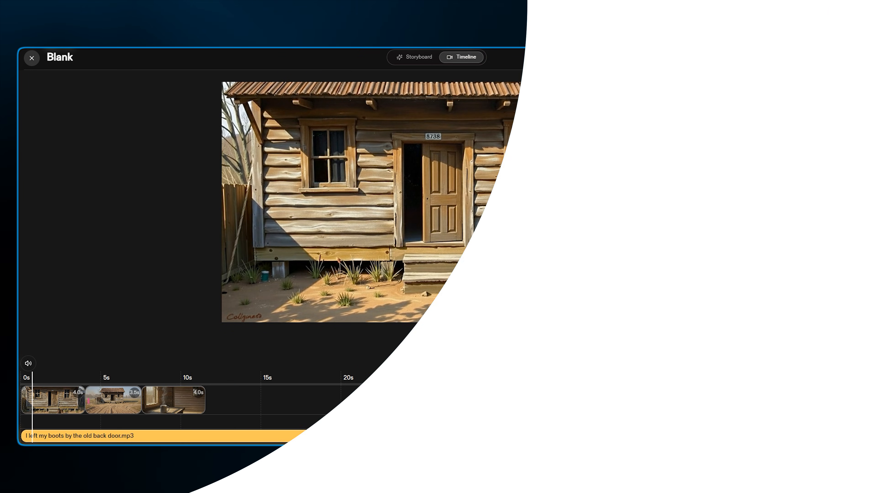
{"action": "left_click", "coordinate": [420, 363]}
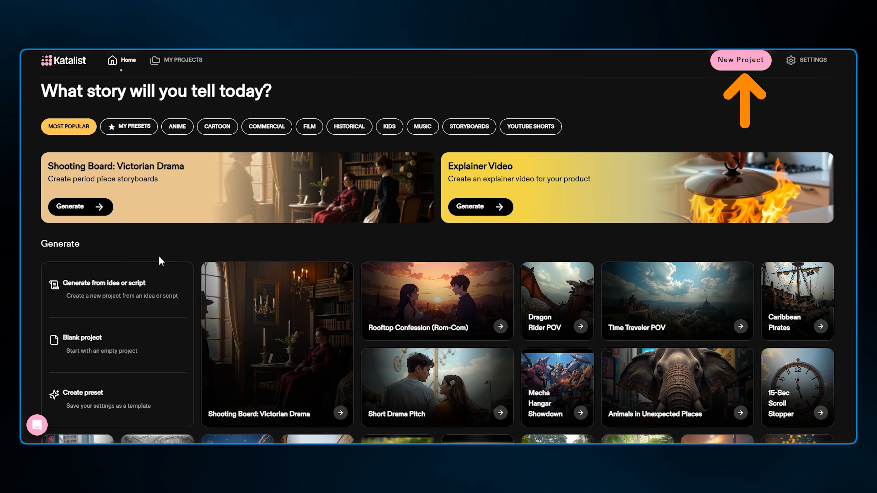
- Start a new project generated from an idea or script
{"action": "left_click", "coordinate": [740, 60]}
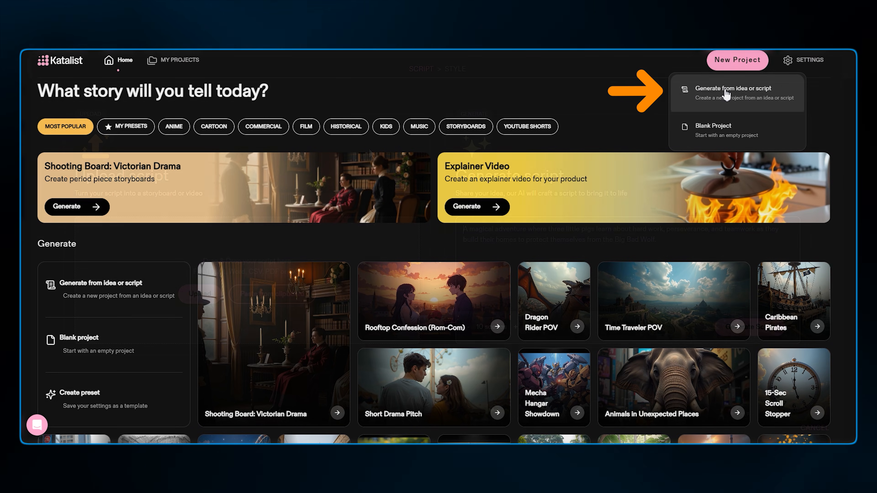
{"action": "left_click", "coordinate": [726, 92]}
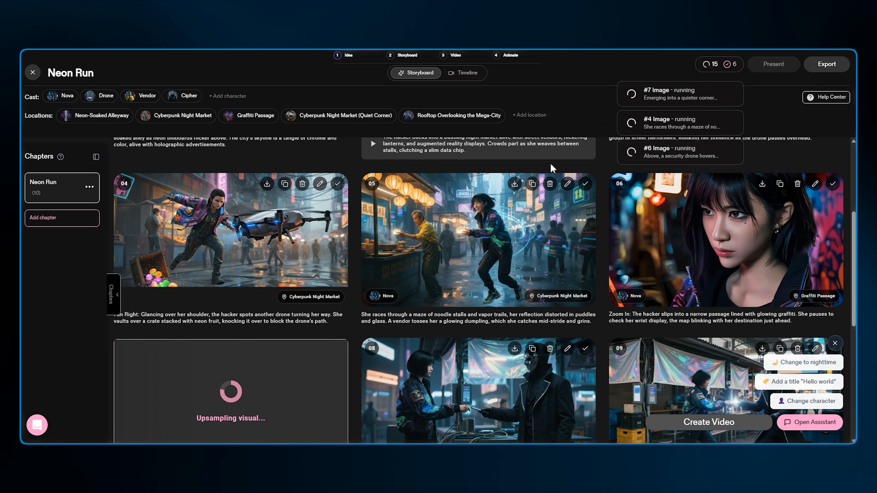
- Review the Neon Run storyboard and generate videos from all its frames with Google Veo 3
{"action": "scroll", "coordinate": [551, 168], "scroll_direction": "down", "scroll_amount": 6}
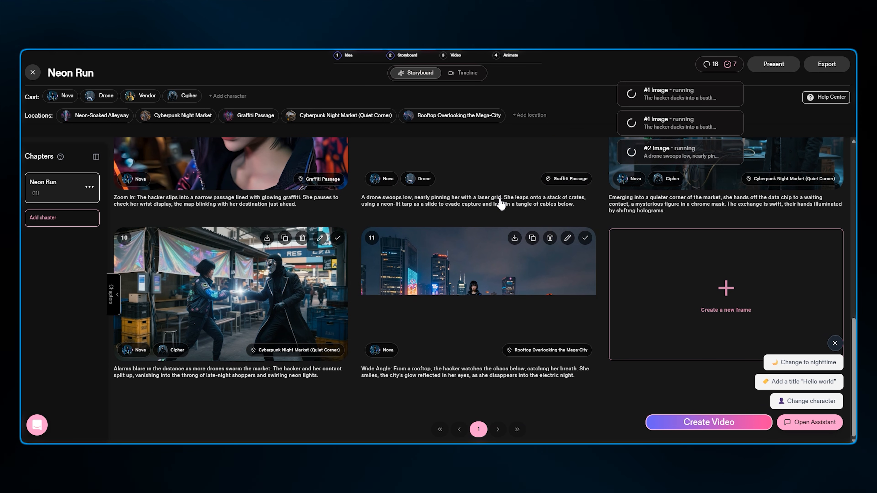
{"action": "scroll", "coordinate": [501, 204], "scroll_direction": "up", "scroll_amount": 5}
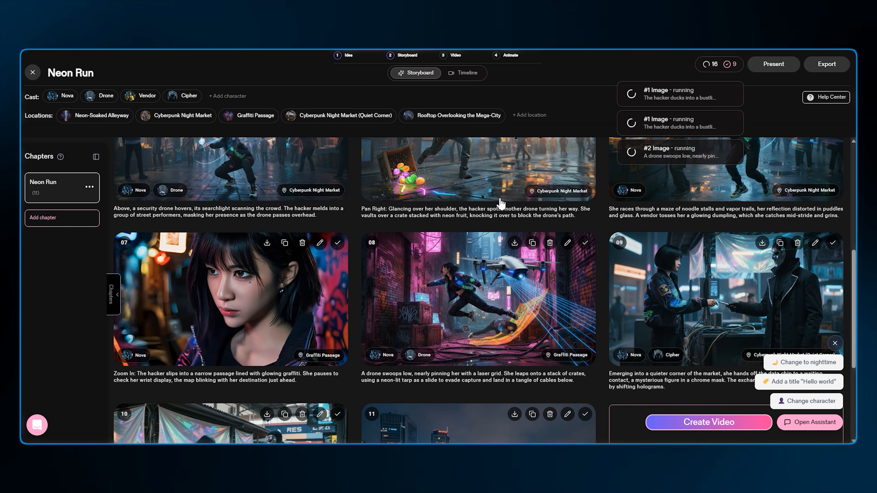
{"action": "scroll", "coordinate": [466, 289], "scroll_direction": "up", "scroll_amount": 5}
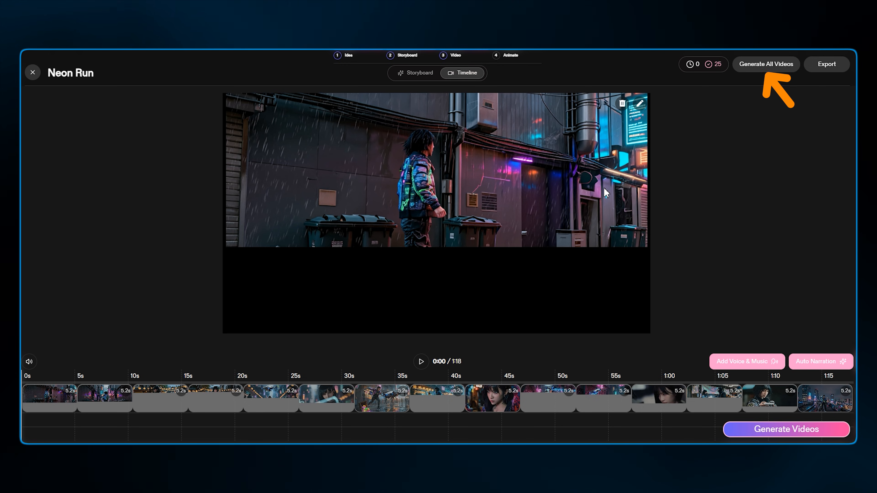
{"action": "left_click", "coordinate": [767, 64]}
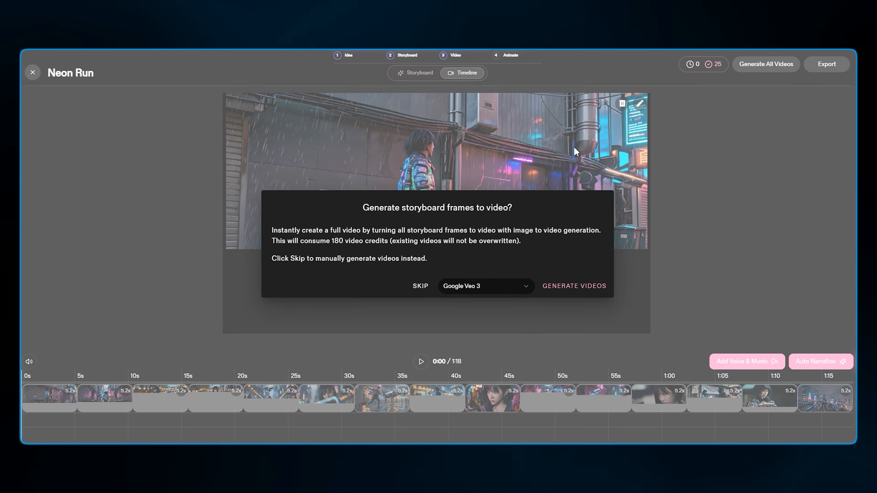
{"action": "left_click", "coordinate": [570, 290]}
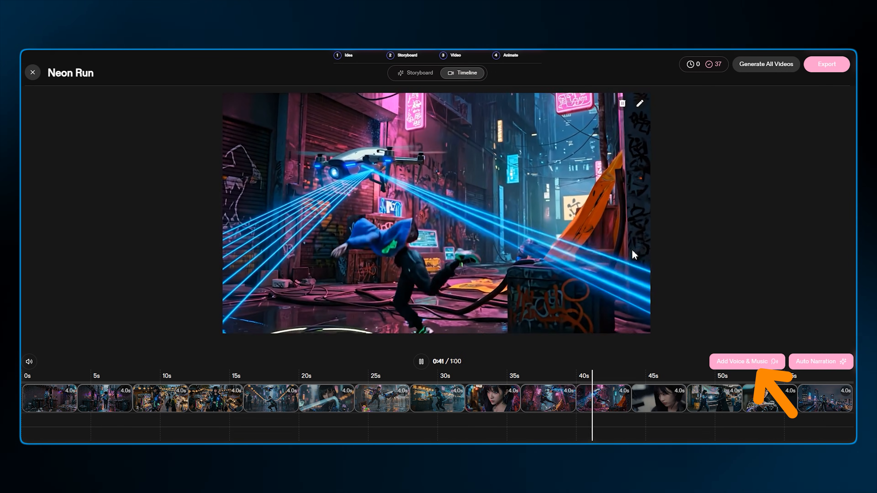
- Add music to the Neon Run timeline by uploading an audio file from the Downloads folder
{"action": "left_click", "coordinate": [742, 361]}
{"action": "left_click", "coordinate": [708, 190]}
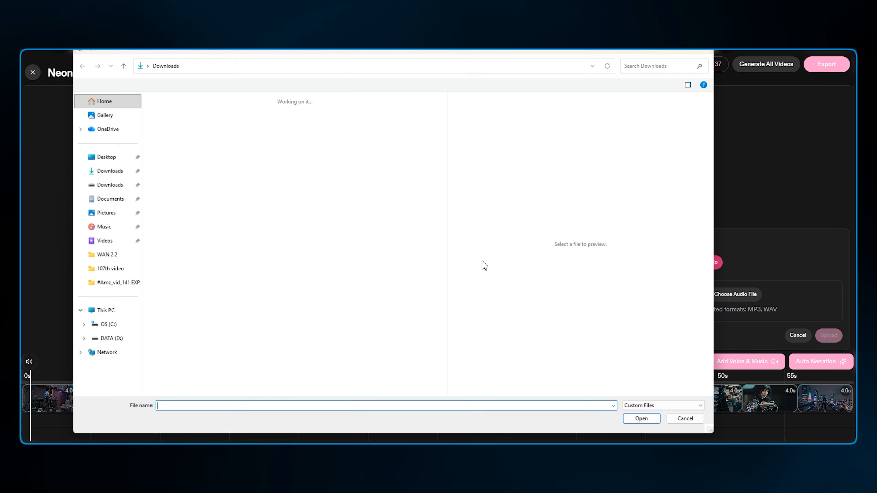
{"action": "left_click", "coordinate": [176, 133]}
{"action": "left_click", "coordinate": [644, 421]}
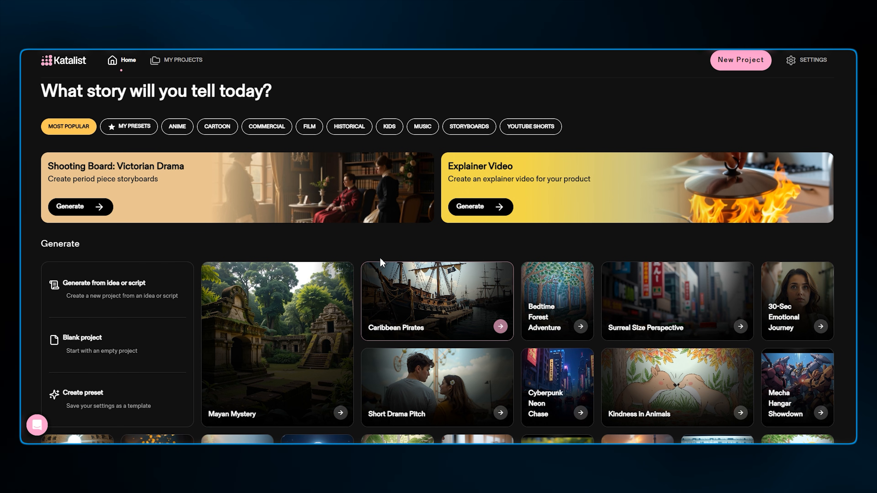
- Start a project from the 80s Rock Concert preset and review its script breakdown
{"action": "scroll", "coordinate": [380, 261], "scroll_direction": "down", "scroll_amount": 7}
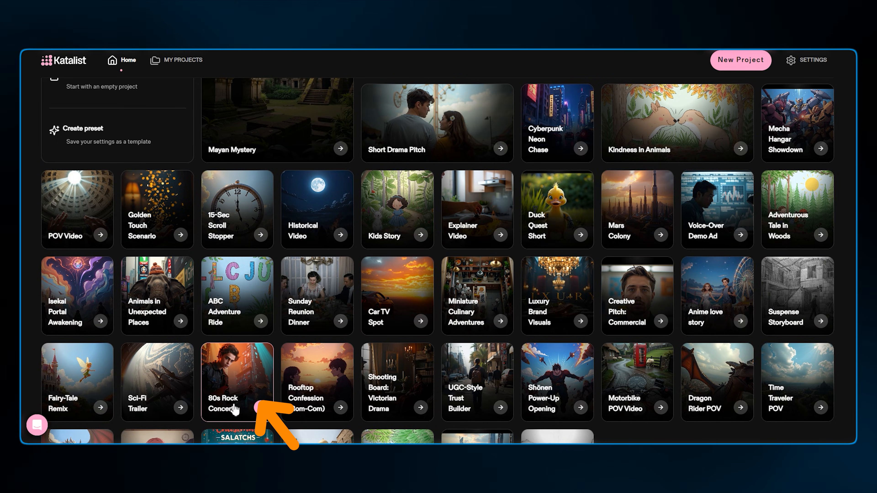
{"action": "left_click", "coordinate": [260, 409]}
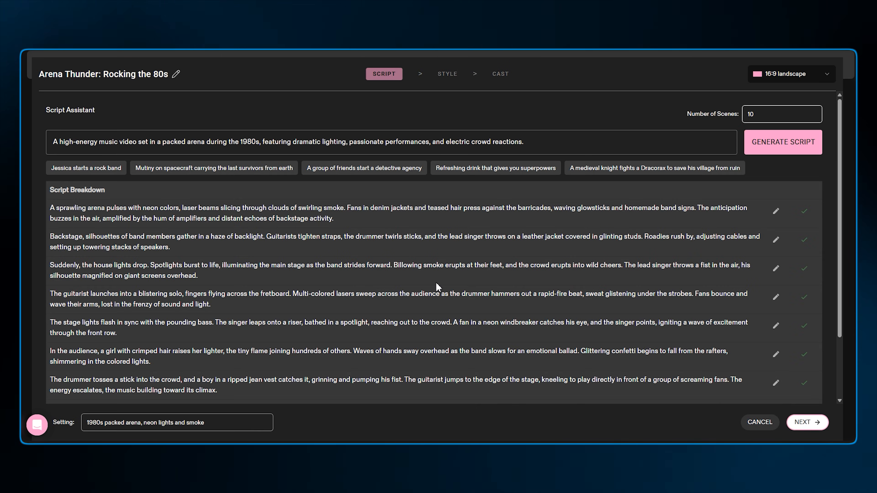
{"action": "scroll", "coordinate": [438, 288], "scroll_direction": "down", "scroll_amount": 3}
{"action": "scroll", "coordinate": [438, 287], "scroll_direction": "up", "scroll_amount": 3}
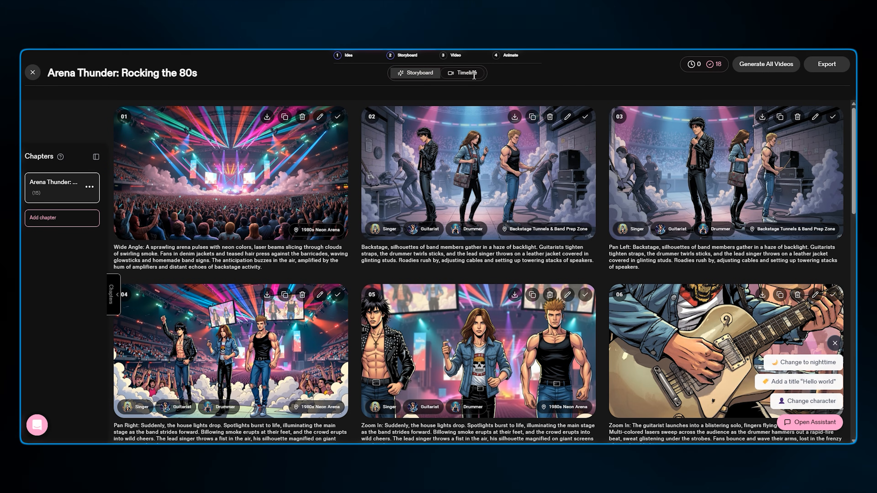
- Open the Arena Thunder: Rocking the 80s timeline and preview several scenes across its first 35 seconds
{"action": "left_click", "coordinate": [474, 74]}
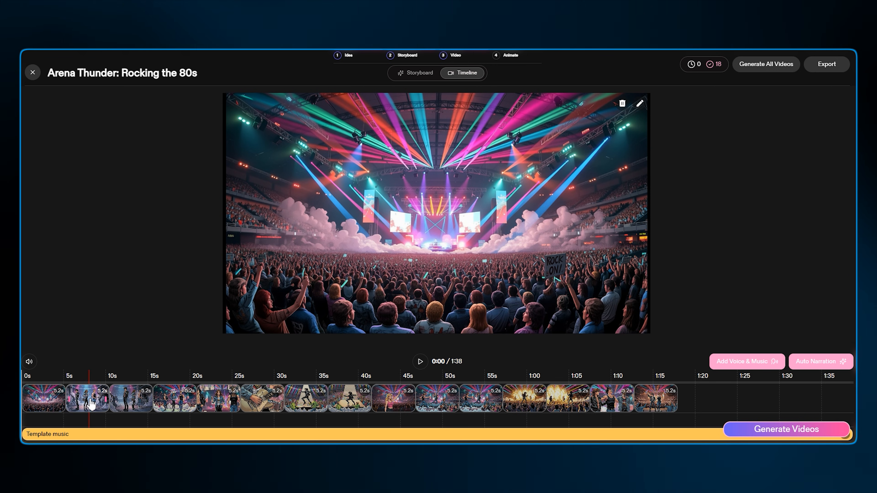
{"action": "left_click", "coordinate": [92, 380]}
{"action": "left_click", "coordinate": [192, 380]}
{"action": "left_click", "coordinate": [221, 380]}
{"action": "left_click", "coordinate": [268, 378]}
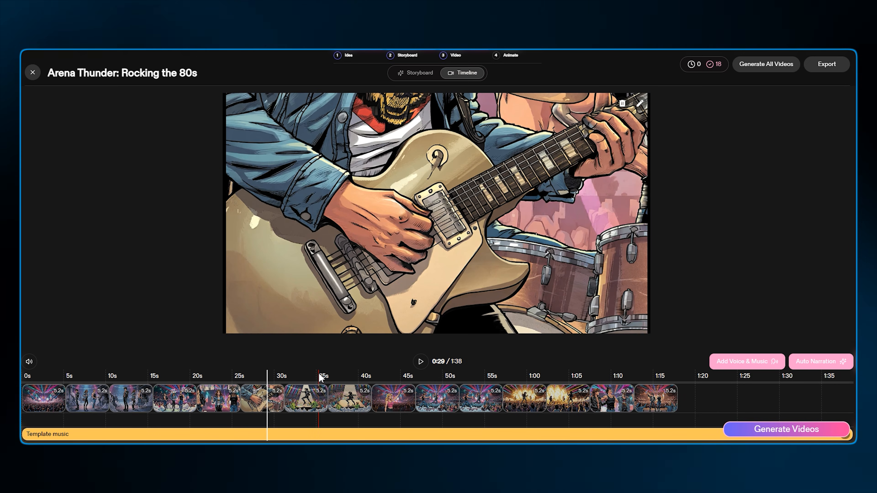
{"action": "left_click", "coordinate": [308, 378]}
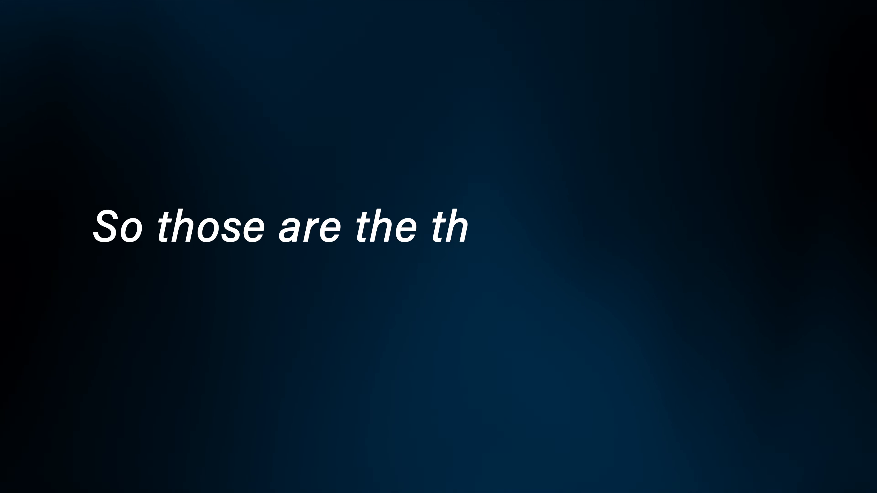